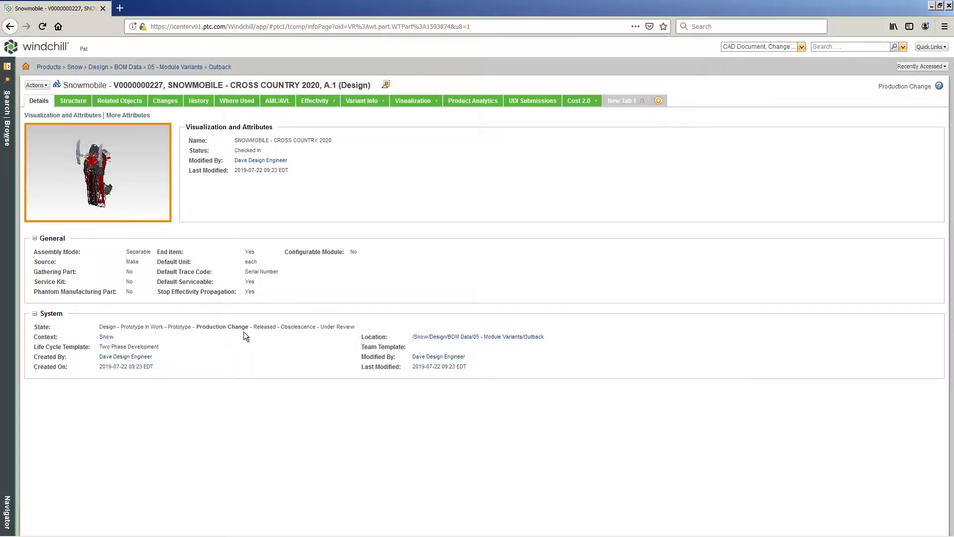
Step: Open the product structure and show CAD documents for the STANDARD NOSE & FENDER and both fender subassemblies
{"action": "left_click", "coordinate": [73, 101]}
{"action": "left_click", "coordinate": [113, 214]}
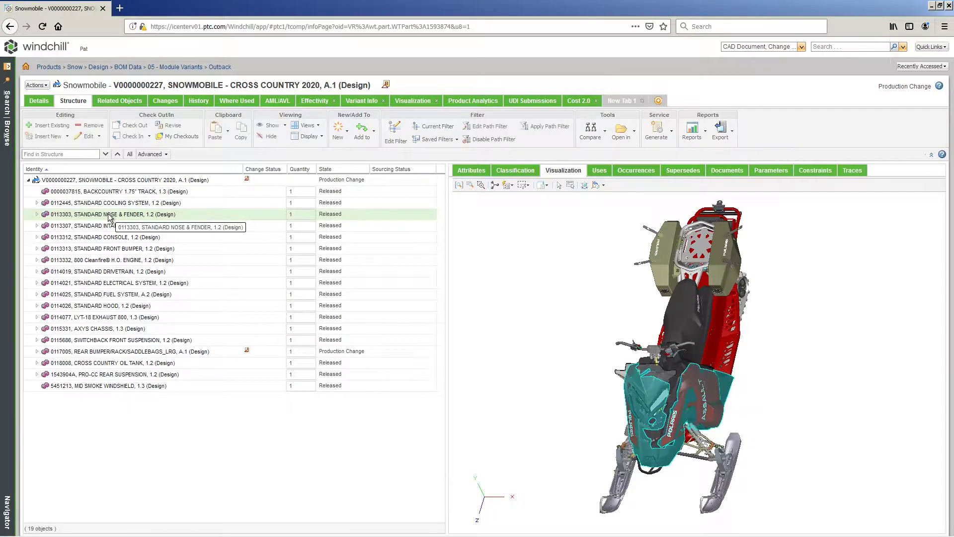
{"action": "left_click", "coordinate": [37, 215]}
{"action": "left_click", "coordinate": [46, 226]}
{"action": "left_click", "coordinate": [47, 271]}
{"action": "left_click", "coordinate": [194, 396], "text": "shift"}
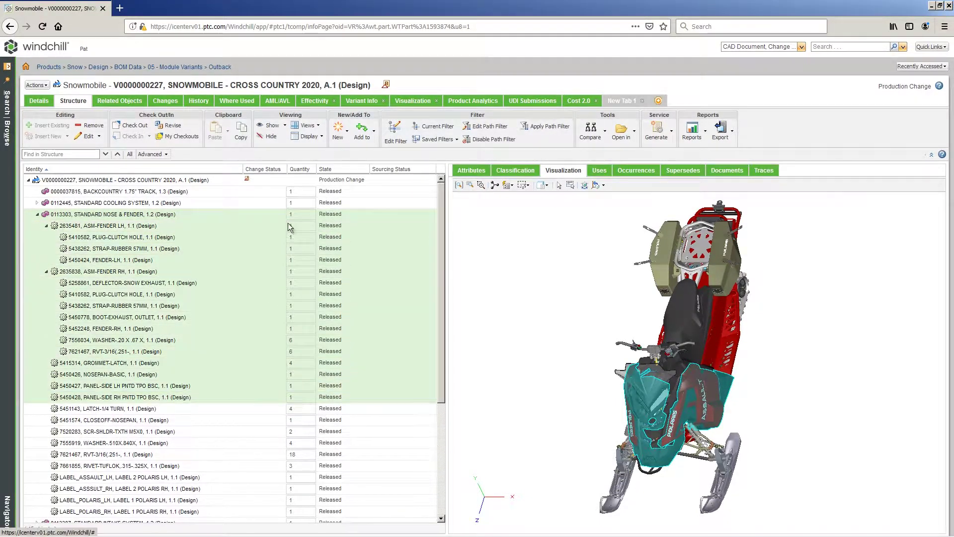
{"action": "left_click", "coordinate": [285, 125]}
{"action": "left_click", "coordinate": [283, 160]}
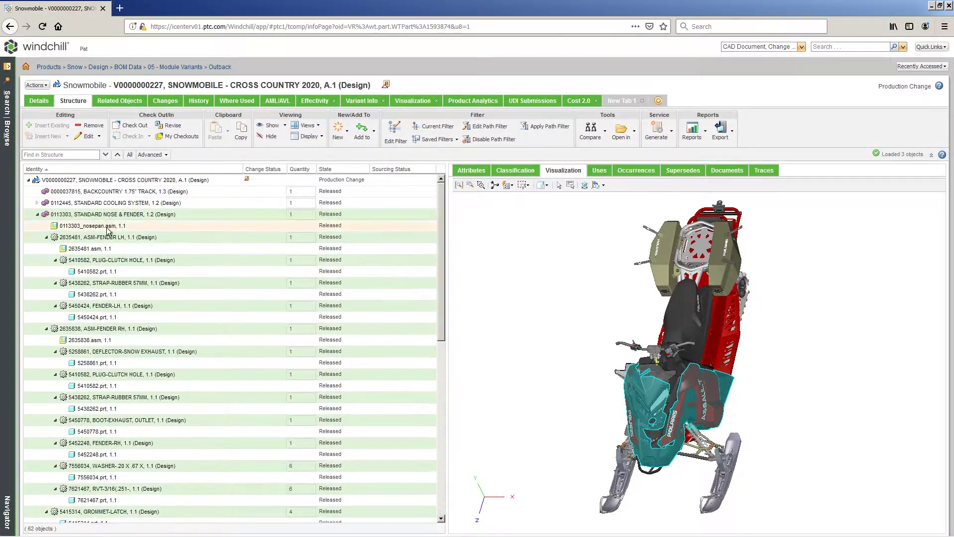
{"action": "left_click", "coordinate": [37, 215]}
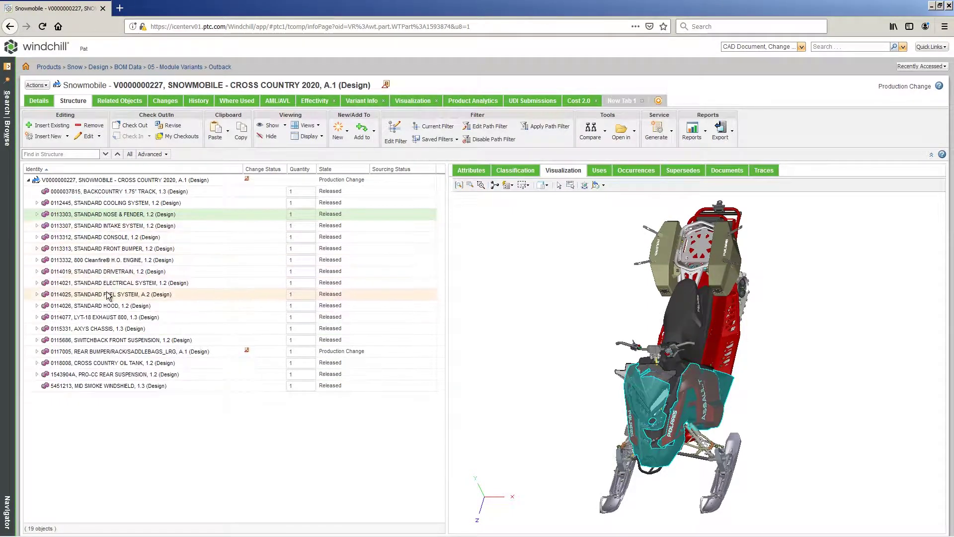
Step: Show CAD documents for the LYT-18 EXHAUST 800 and resonator 1262702 parts, then collapse the branch
{"action": "left_click", "coordinate": [38, 317]}
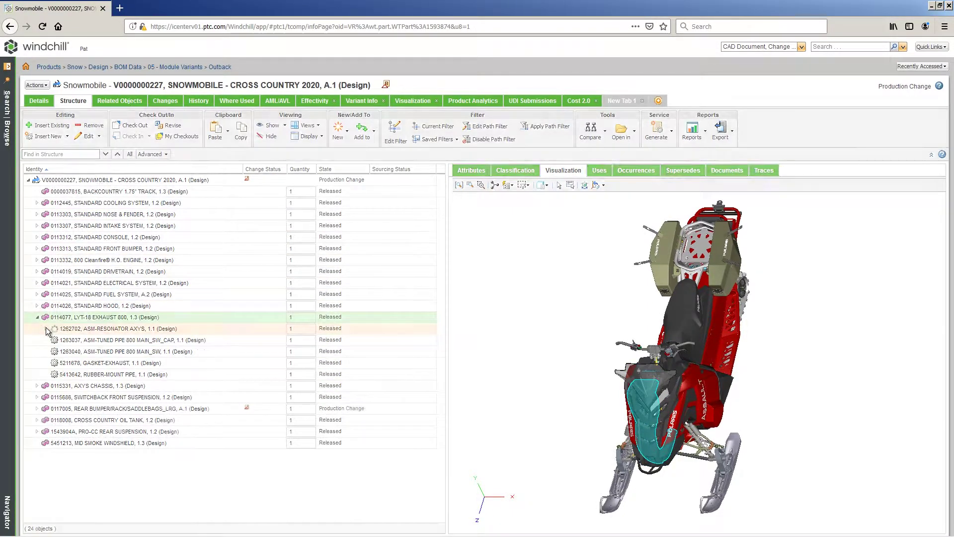
{"action": "left_click", "coordinate": [46, 328]}
{"action": "left_click", "coordinate": [124, 430], "text": "shift"}
{"action": "left_click", "coordinate": [285, 128]}
{"action": "left_click", "coordinate": [298, 139]}
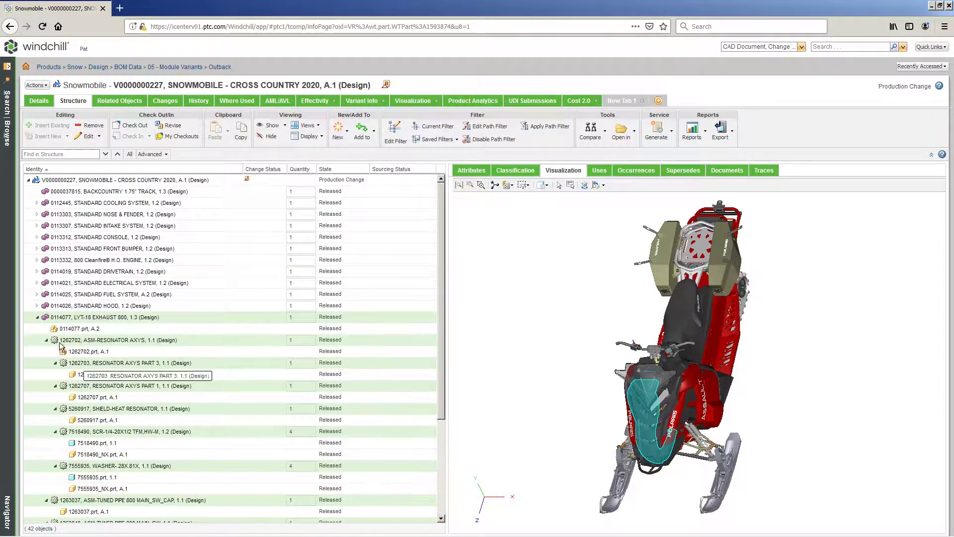
{"action": "left_click", "coordinate": [37, 317]}
Step: Expand the CROSS COUNTRY OIL TANK and show CAD documents for its parts
{"action": "left_click", "coordinate": [57, 366]}
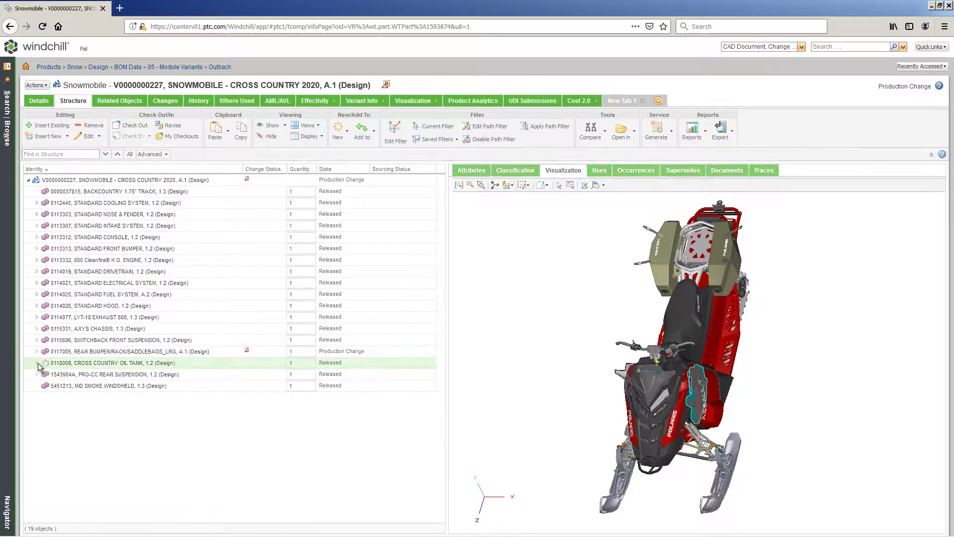
{"action": "left_click", "coordinate": [37, 362]}
{"action": "left_click", "coordinate": [160, 488], "text": "shift"}
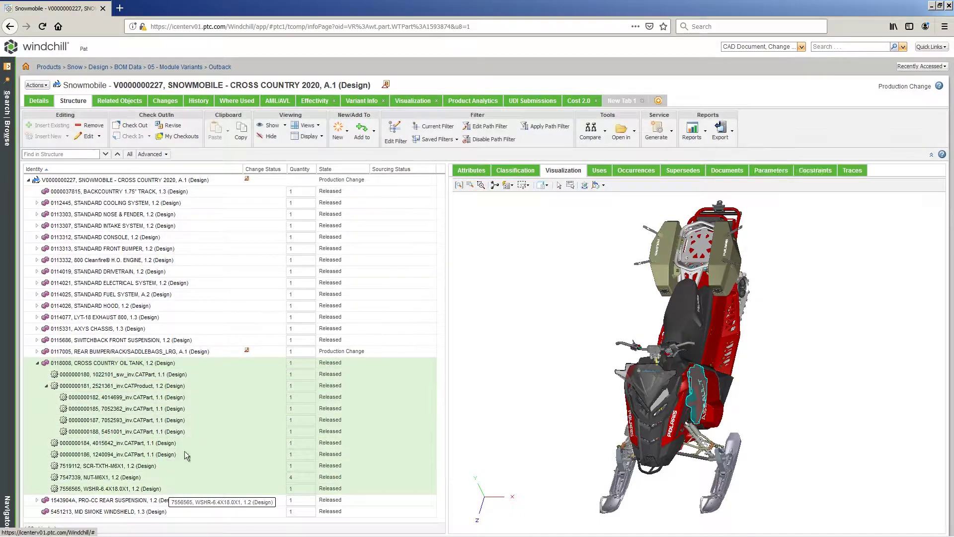
{"action": "left_click", "coordinate": [284, 125]}
{"action": "left_click", "coordinate": [281, 155]}
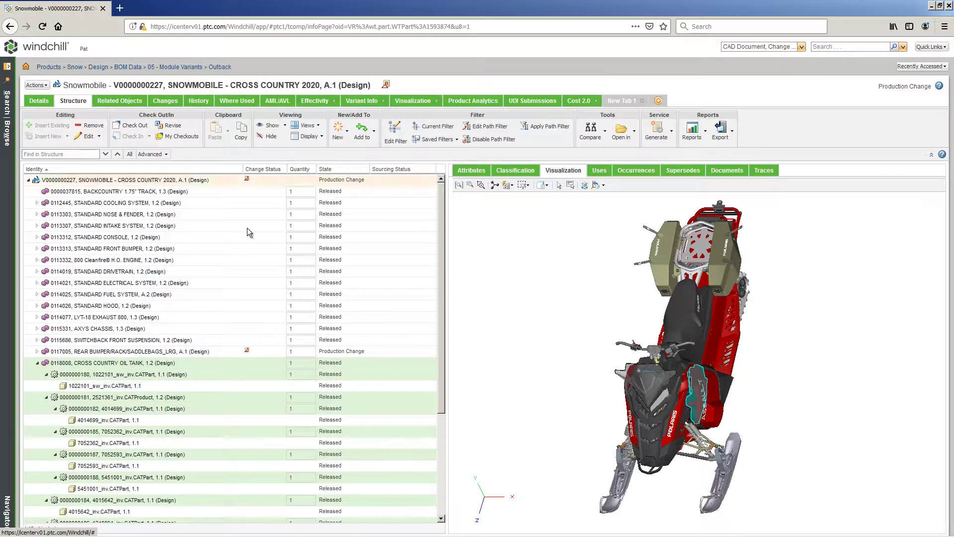
Step: Expand REAR BUMPER/RACK/SADDLEBAGS down to the saddlebag LH's bushing and hinge subassemblies
{"action": "left_click", "coordinate": [37, 363]}
{"action": "left_click", "coordinate": [37, 351]}
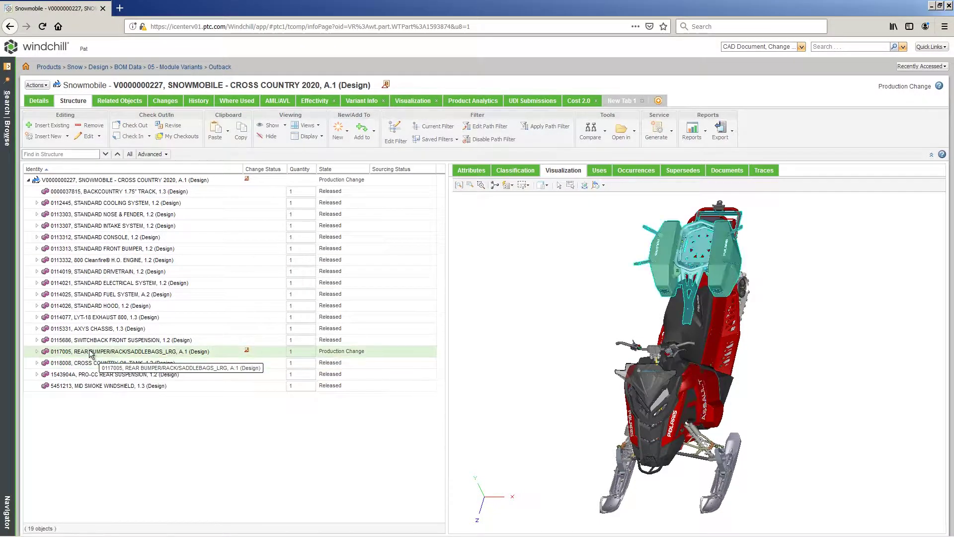
{"action": "left_click", "coordinate": [46, 362]}
{"action": "left_click", "coordinate": [99, 397]}
{"action": "left_click", "coordinate": [110, 409]}
{"action": "left_click", "coordinate": [55, 408]}
{"action": "left_click", "coordinate": [64, 477]}
{"action": "scroll", "coordinate": [67, 472], "scroll_direction": "down", "scroll_amount": 3}
{"action": "left_click", "coordinate": [63, 471]}
{"action": "scroll", "coordinate": [74, 484], "scroll_direction": "down", "scroll_amount": 2}
{"action": "left_click", "coordinate": [64, 482]}
{"action": "scroll", "coordinate": [198, 484], "scroll_direction": "down", "scroll_amount": 2}
Step: Show CAD documents and related PDF and Word documents for the saddlebag LH rows
{"action": "left_click", "coordinate": [201, 485], "text": "shift"}
{"action": "left_click", "coordinate": [287, 128]}
{"action": "left_click", "coordinate": [286, 166]}
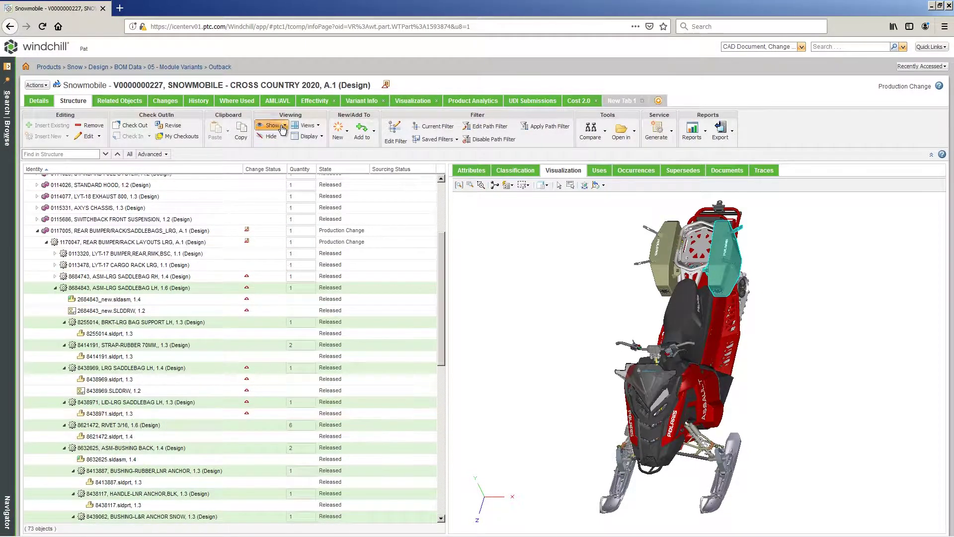
{"action": "left_click", "coordinate": [279, 127]}
{"action": "left_click", "coordinate": [281, 152]}
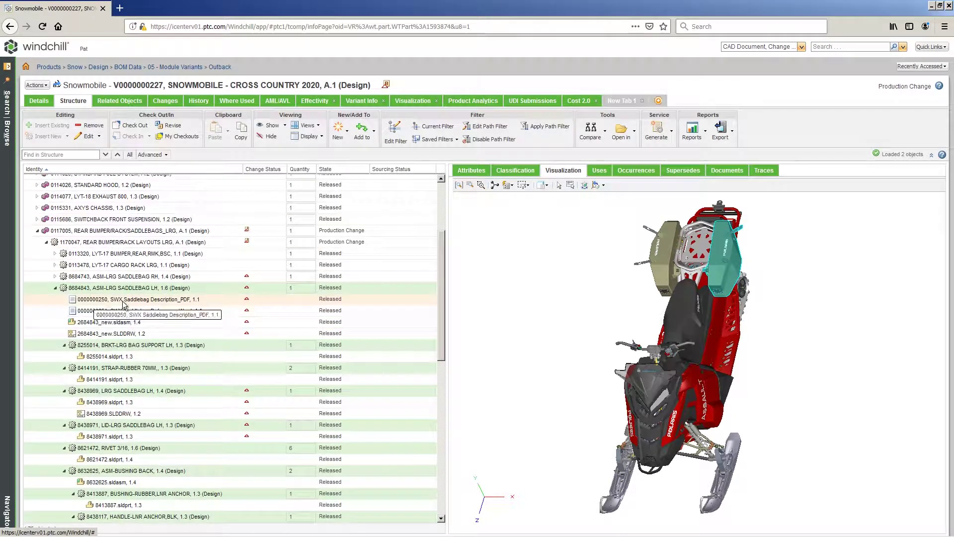
Step: Hide documents and manufacturer parts from the tree, then collapse the saddlebag LH
{"action": "left_click", "coordinate": [263, 136]}
{"action": "left_click", "coordinate": [284, 198]}
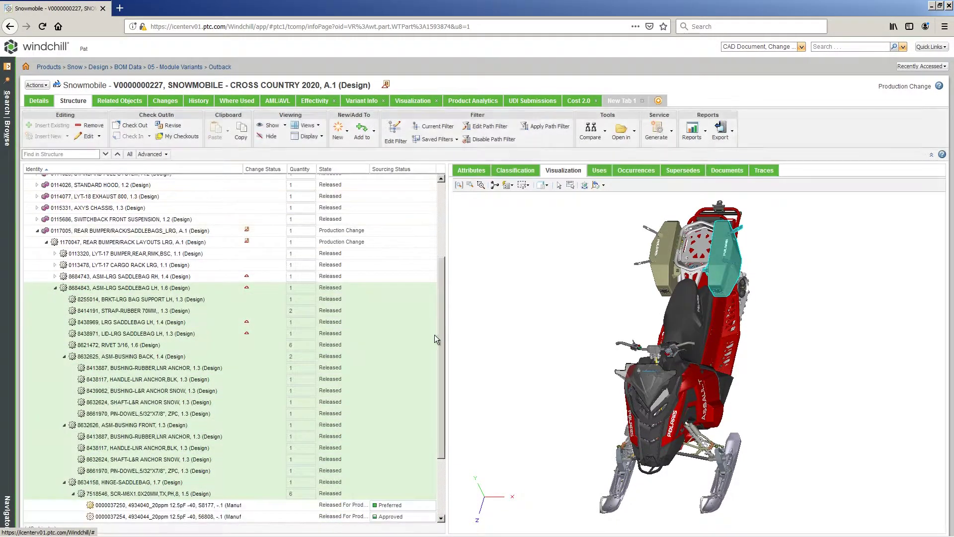
{"action": "scroll", "coordinate": [262, 416], "scroll_direction": "down", "scroll_amount": 3}
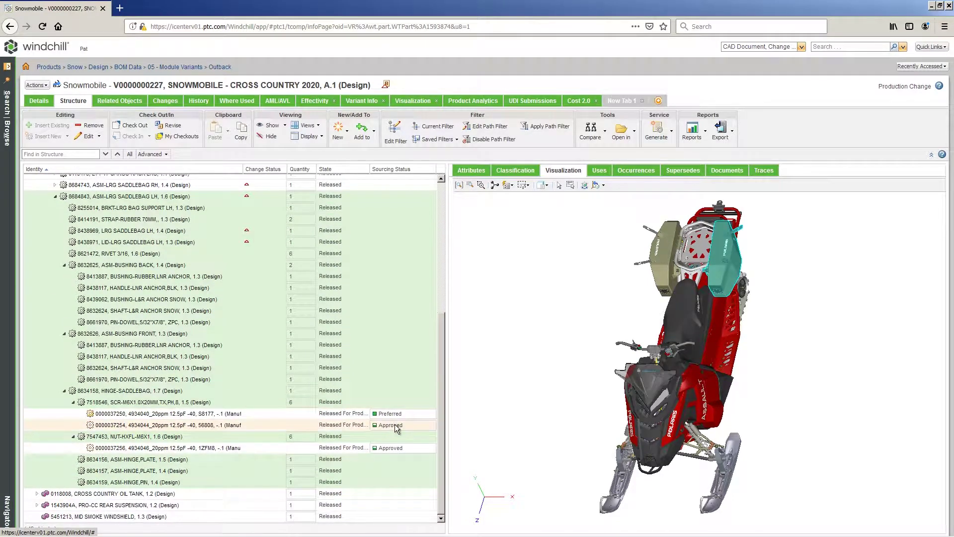
{"action": "left_click", "coordinate": [263, 135]}
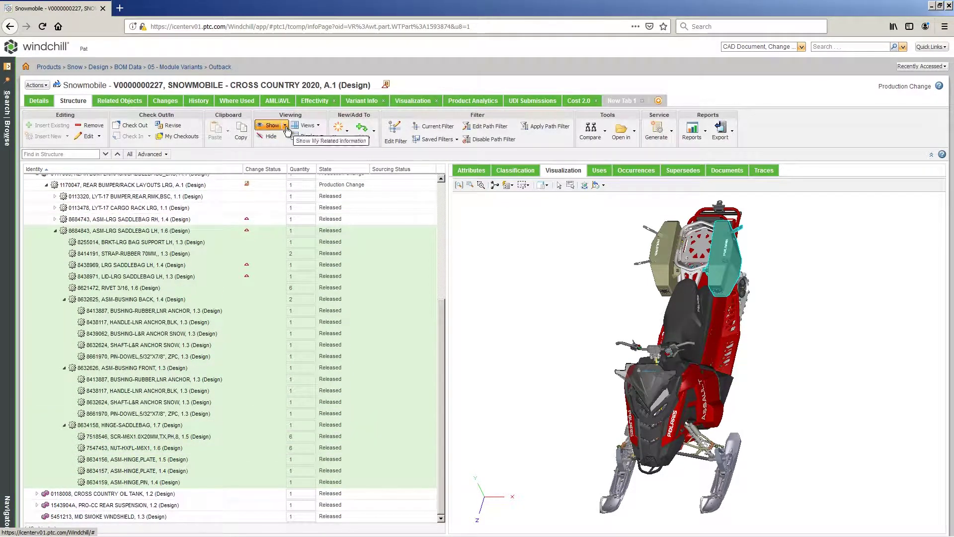
{"action": "left_click", "coordinate": [281, 185]}
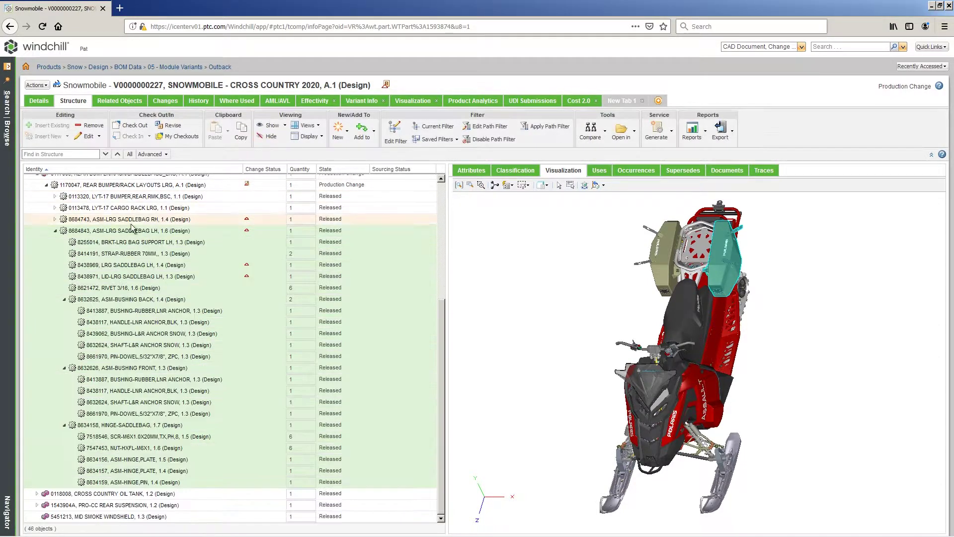
{"action": "left_click", "coordinate": [56, 230]}
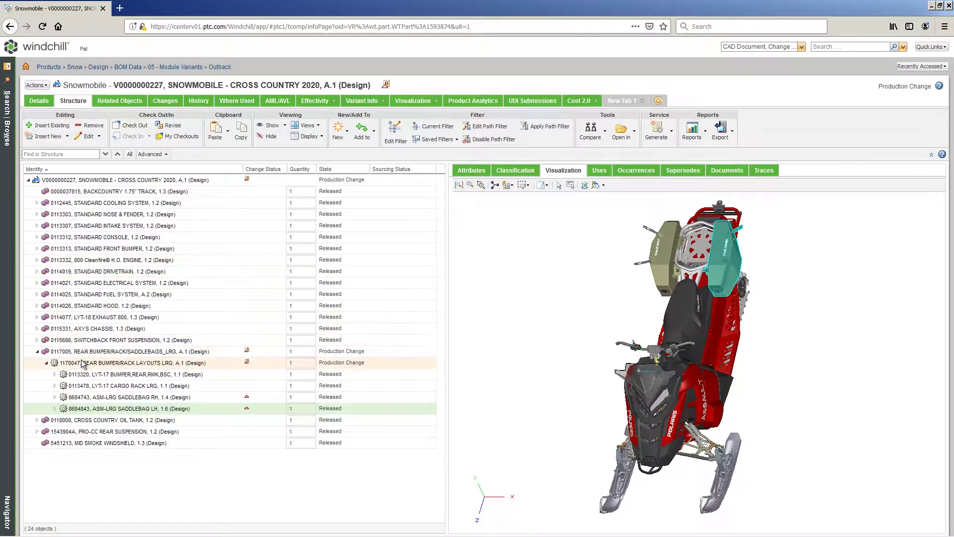
Step: Open change notice 00124 from the saddlebag LH's changes and view its implementation plan tasks
{"action": "left_click", "coordinate": [246, 408]}
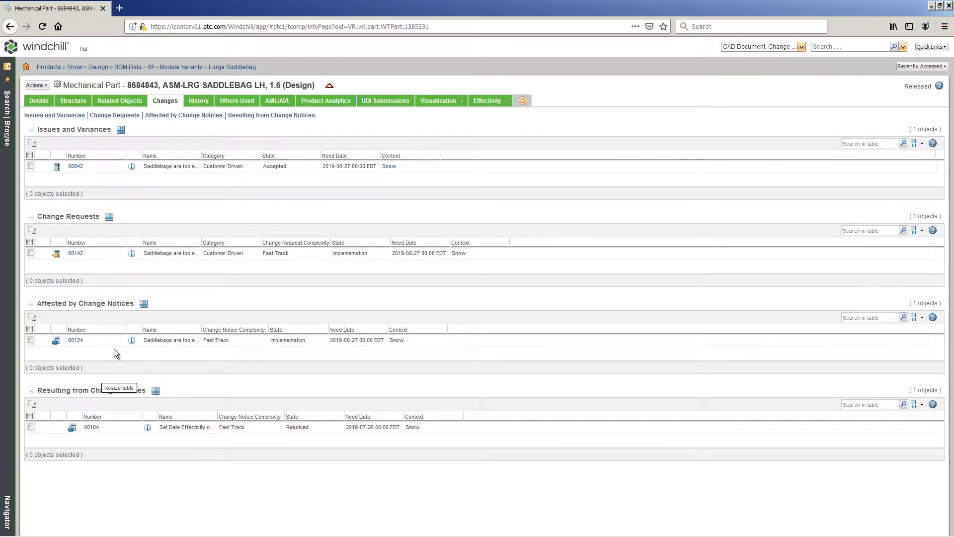
{"action": "left_click", "coordinate": [132, 341]}
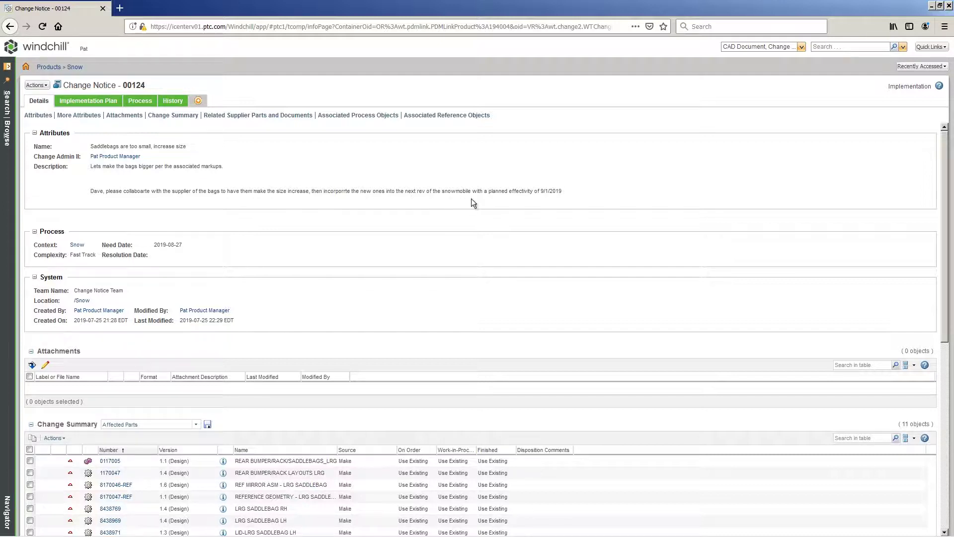
{"action": "left_click", "coordinate": [94, 103]}
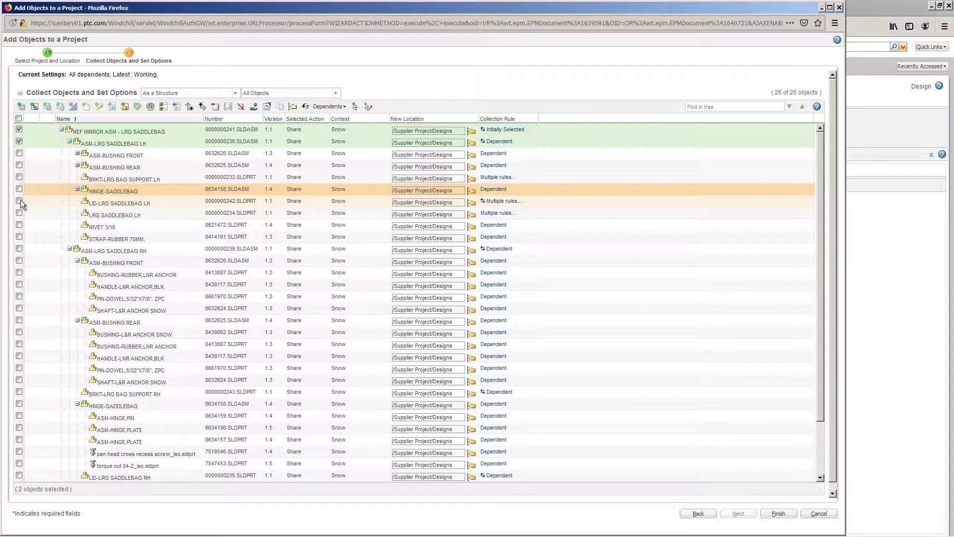
Step: Check the LH and RH saddlebag parts, reference geometry and Saddlebag Drawing for PDM Check-out
{"action": "left_click", "coordinate": [19, 201]}
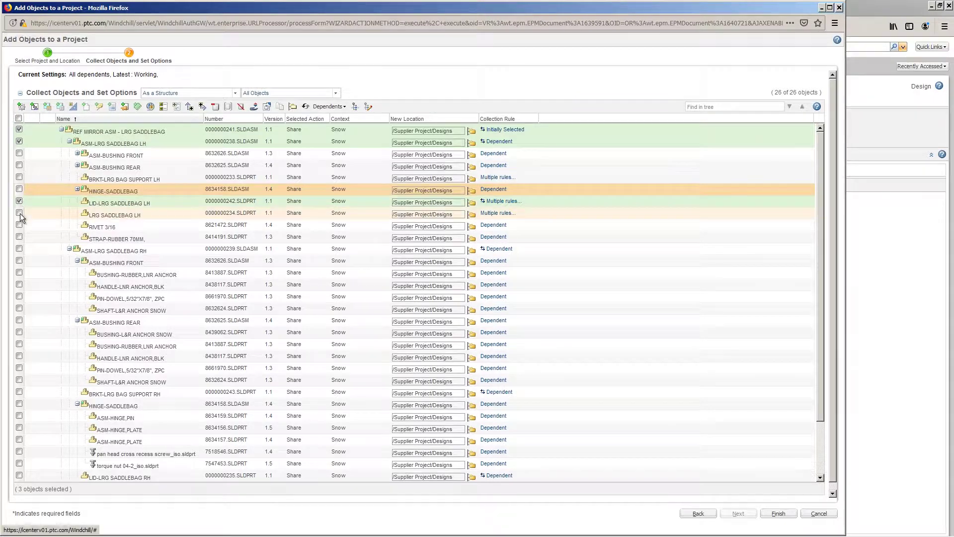
{"action": "left_click", "coordinate": [19, 213]}
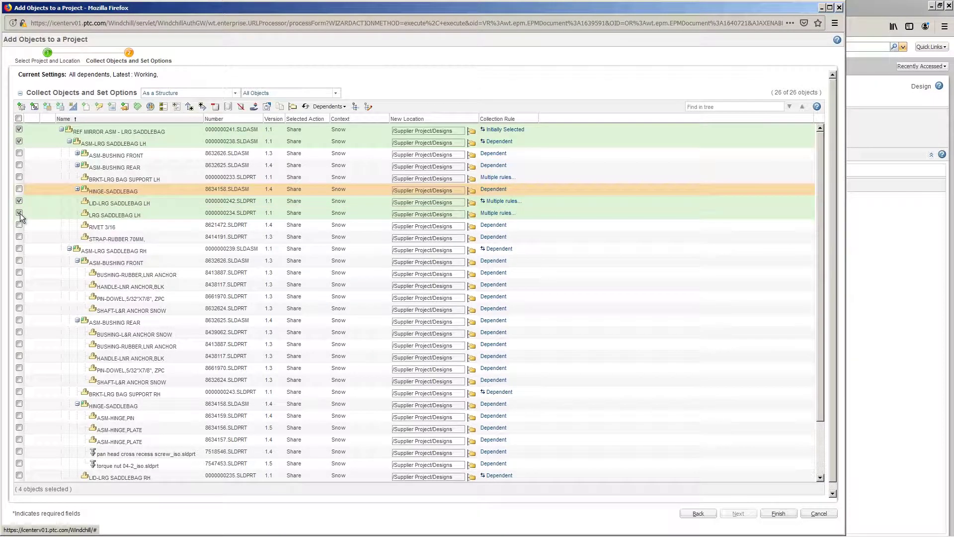
{"action": "left_click", "coordinate": [19, 249]}
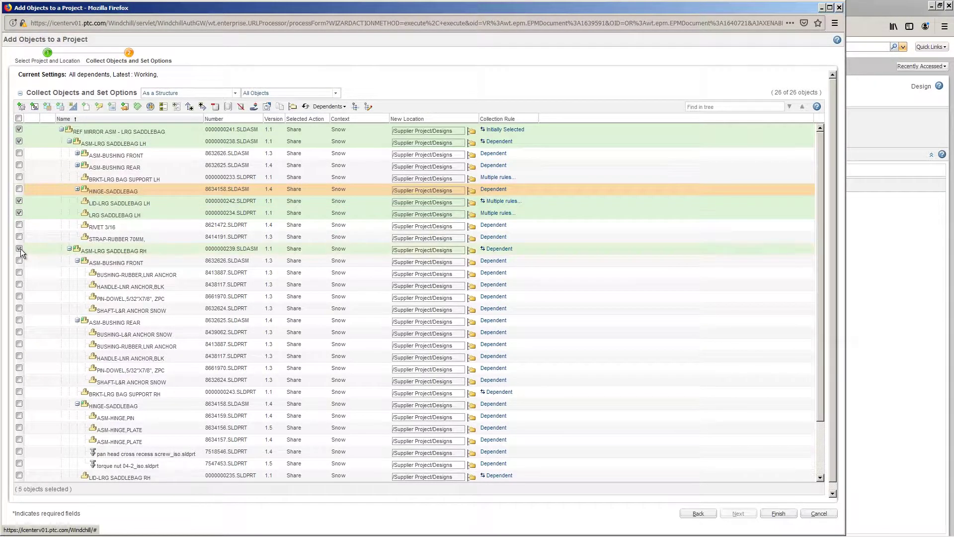
{"action": "left_click", "coordinate": [77, 260]}
{"action": "left_click", "coordinate": [77, 273]}
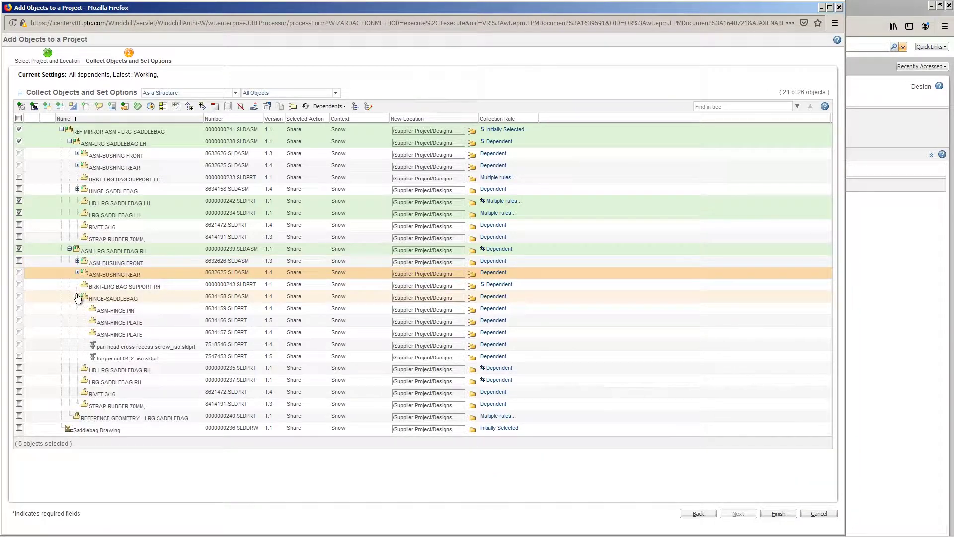
{"action": "left_click", "coordinate": [77, 297]}
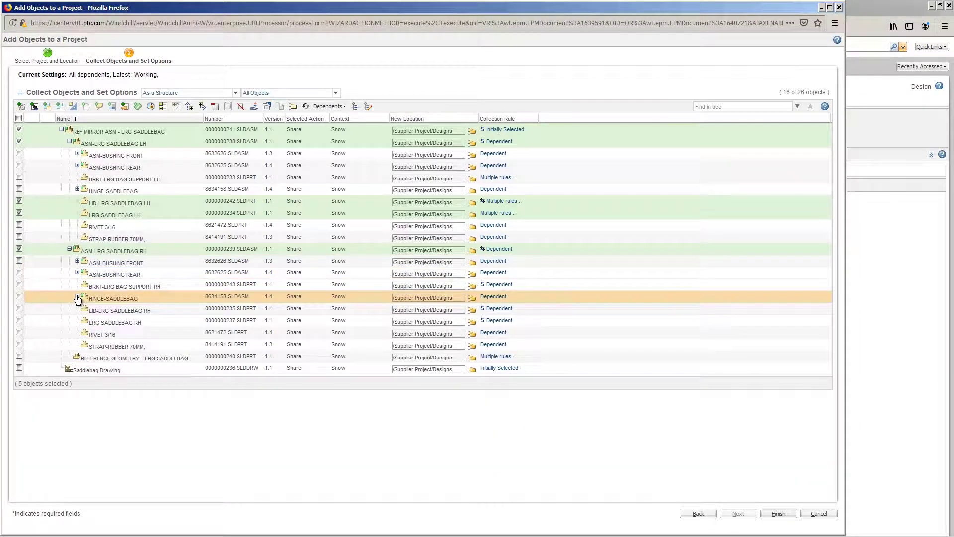
{"action": "left_click", "coordinate": [20, 308]}
{"action": "left_click", "coordinate": [19, 320]}
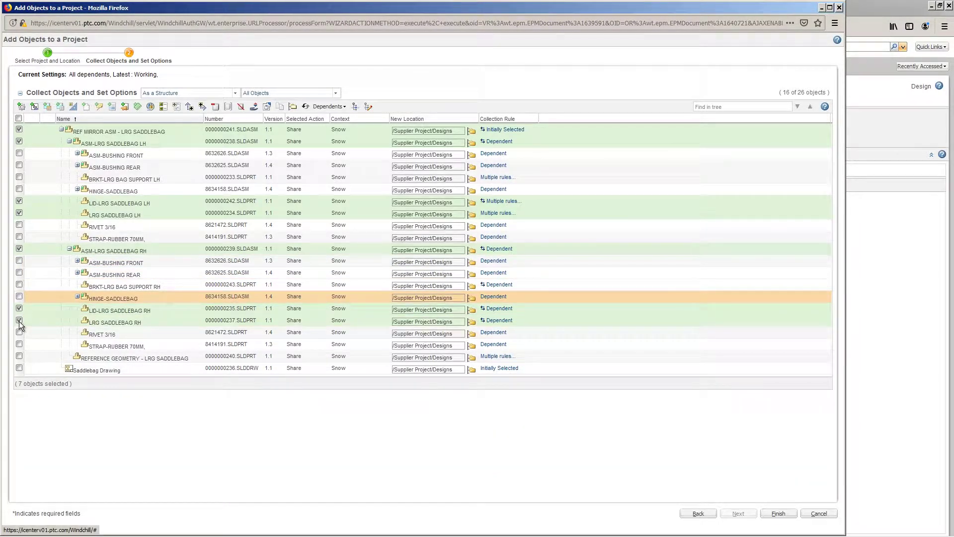
{"action": "left_click", "coordinate": [19, 355]}
{"action": "left_click", "coordinate": [19, 367]}
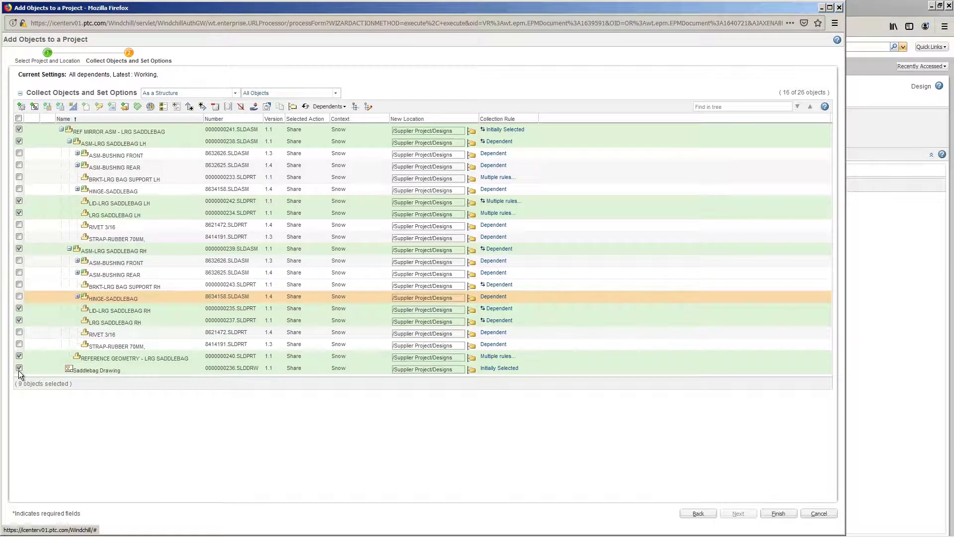
{"action": "left_click", "coordinate": [267, 106]}
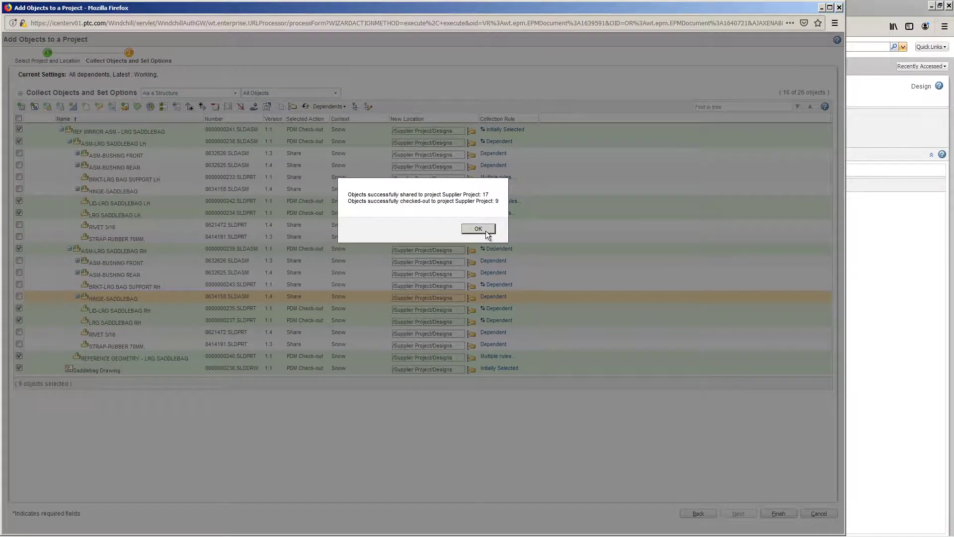
Step: Dismiss the confirmation and browse to the Supplier Project's Designs folder
{"action": "left_click", "coordinate": [484, 230]}
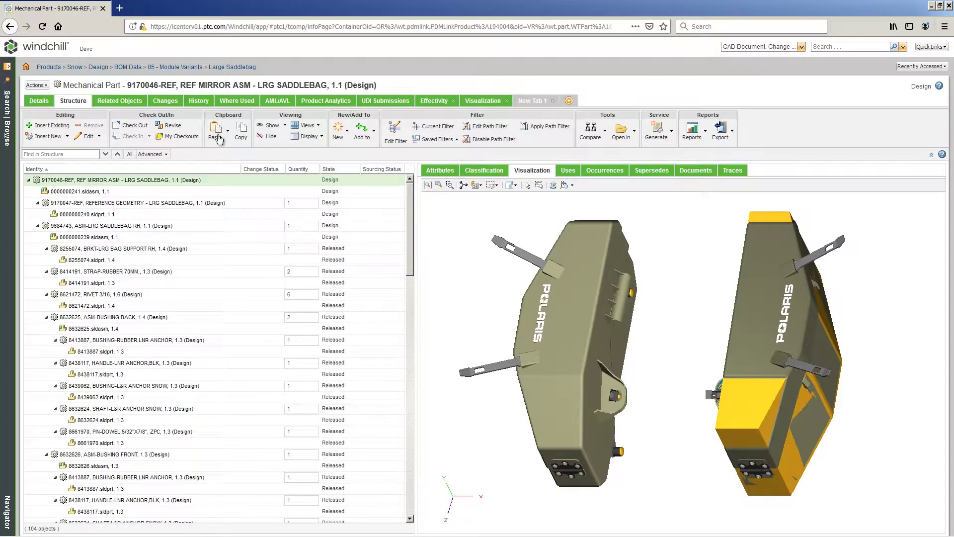
{"action": "left_click", "coordinate": [5, 68]}
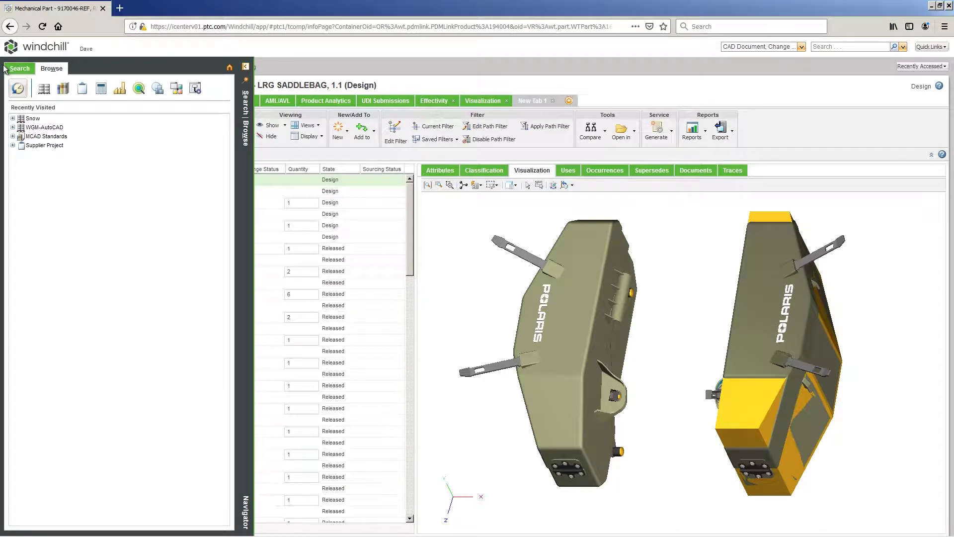
{"action": "left_click", "coordinate": [81, 89]}
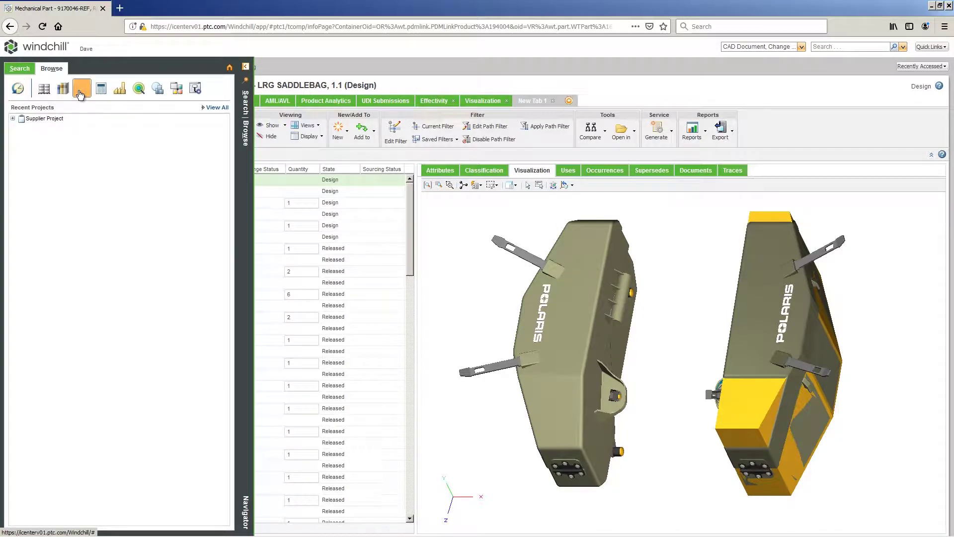
{"action": "left_click", "coordinate": [75, 122]}
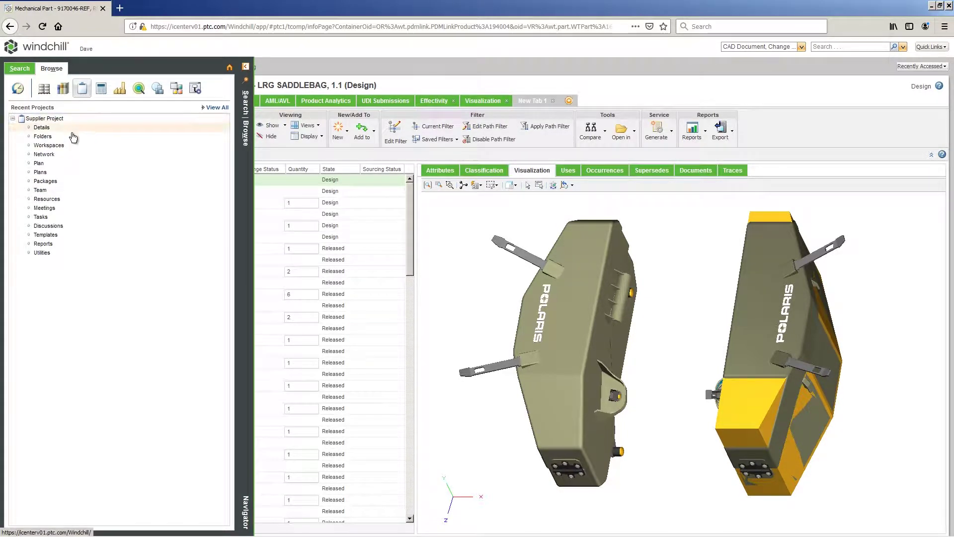
{"action": "left_click", "coordinate": [71, 137]}
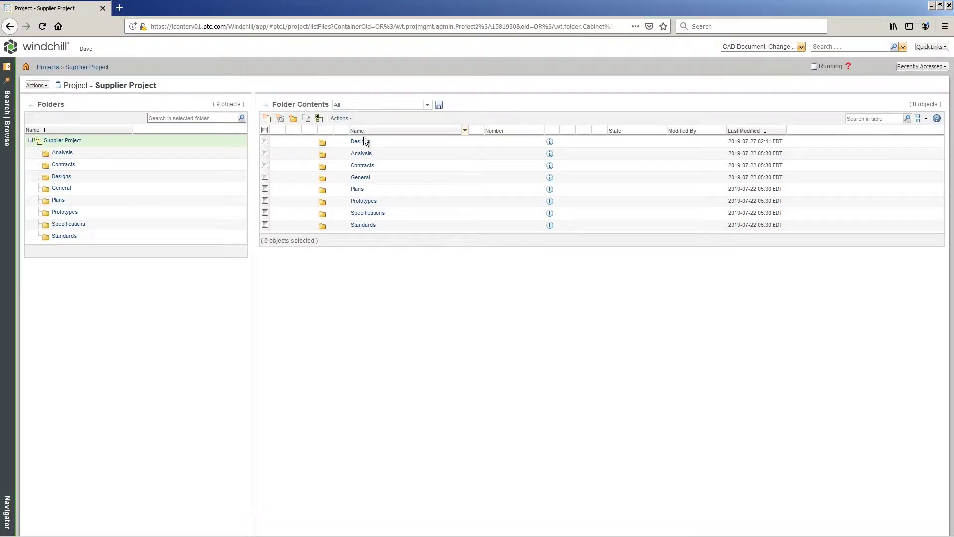
{"action": "left_click", "coordinate": [359, 141]}
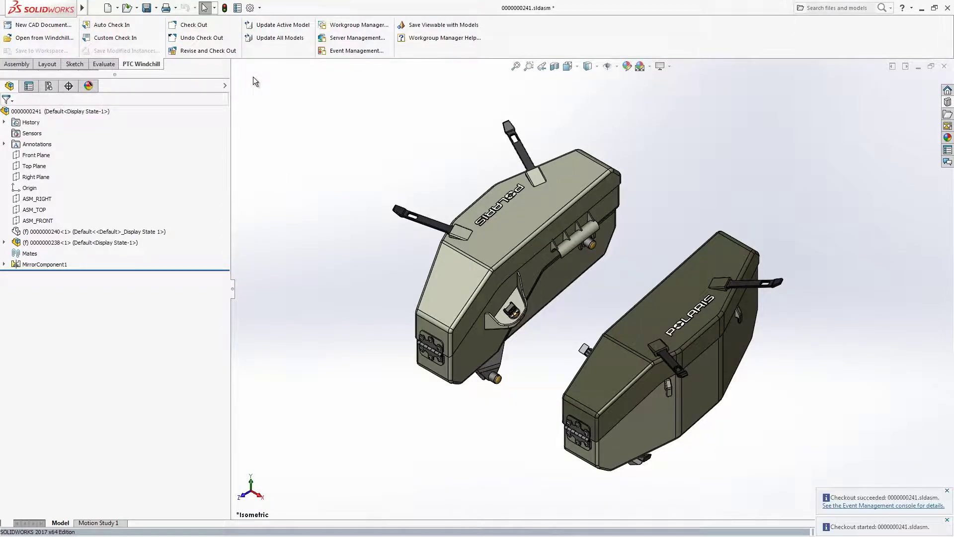
{"action": "left_click", "coordinate": [149, 231]}
{"action": "left_click", "coordinate": [4, 232]}
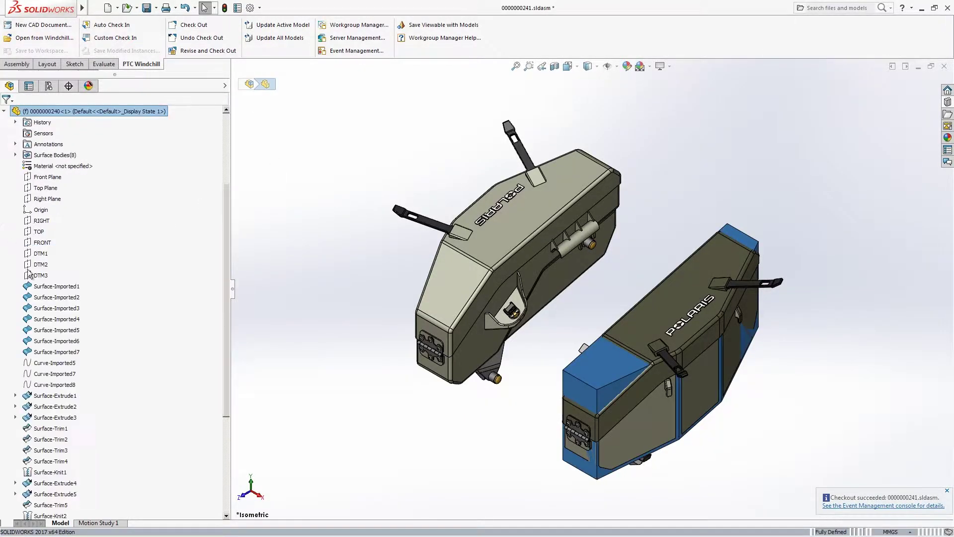
{"action": "left_click", "coordinate": [15, 395]}
{"action": "left_click", "coordinate": [54, 406]}
{"action": "left_click", "coordinate": [70, 376]}
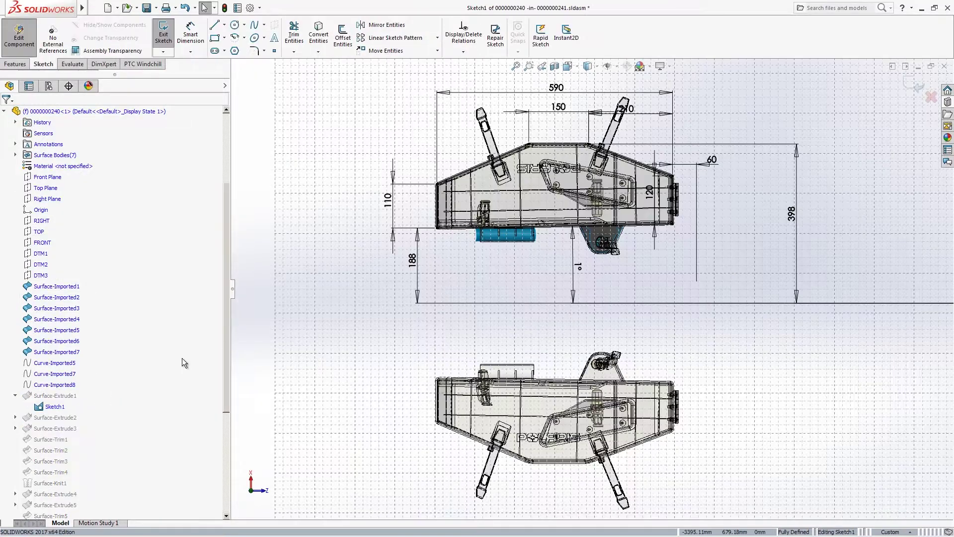
{"action": "double_click", "coordinate": [558, 108]}
{"action": "type", "text": "240"}
{"action": "key", "text": "Return"}
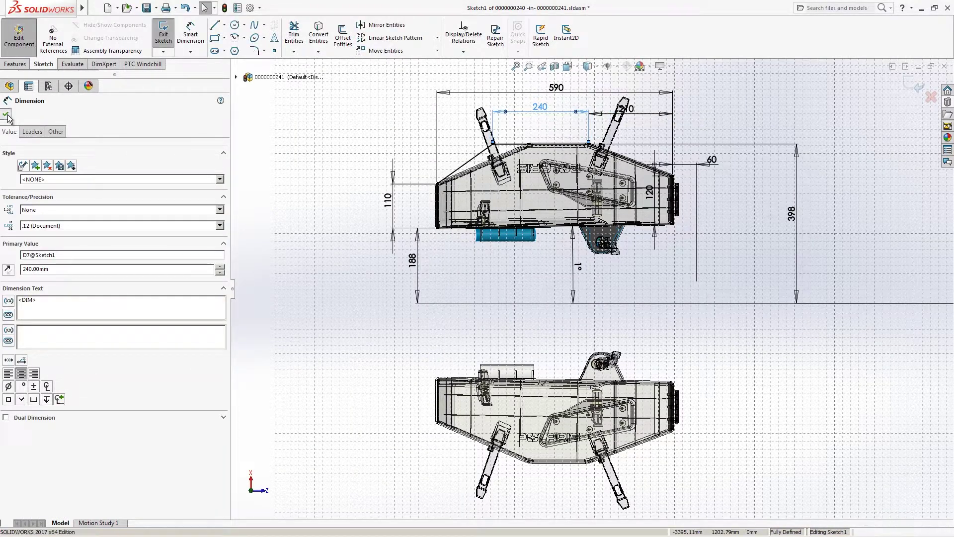
{"action": "left_click", "coordinate": [6, 113]}
{"action": "left_click", "coordinate": [916, 86]}
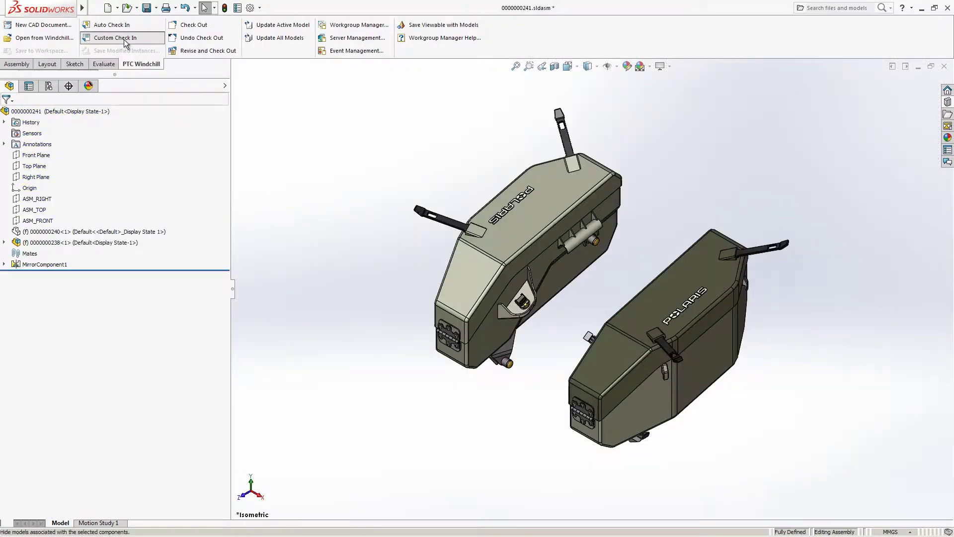
Step: Check in the assembly via Custom Check In with Save All
{"action": "left_click", "coordinate": [116, 38]}
{"action": "left_click", "coordinate": [501, 286]}
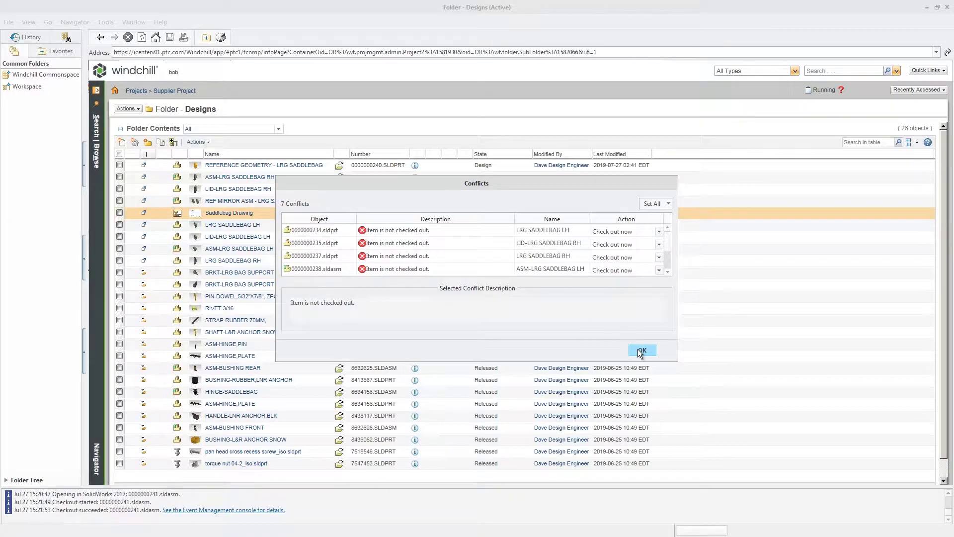
{"action": "left_click", "coordinate": [641, 349]}
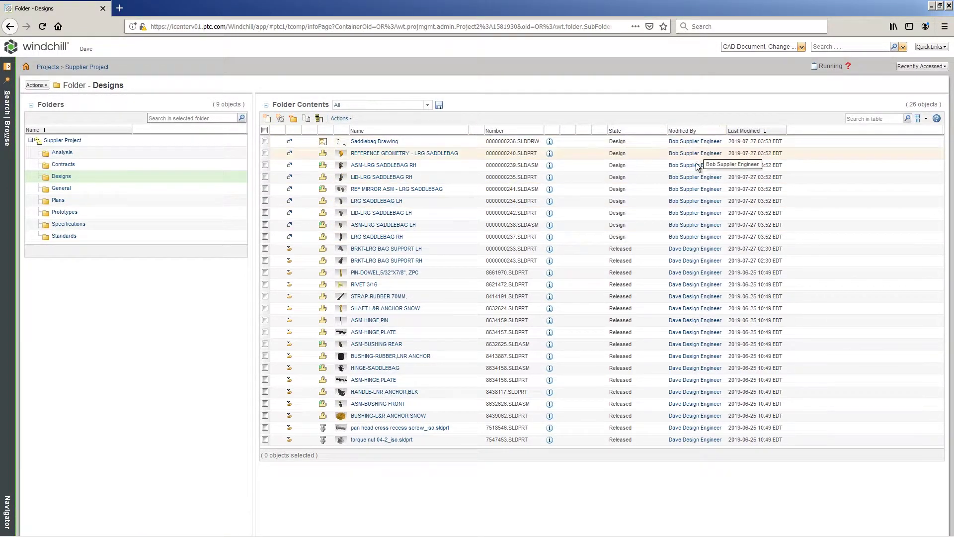
Step: Send the nine objects from Saddlebag Drawing through LRG SADDLEBAG RH to PDM
{"action": "left_click", "coordinate": [265, 142]}
{"action": "left_click", "coordinate": [265, 237], "text": "shift"}
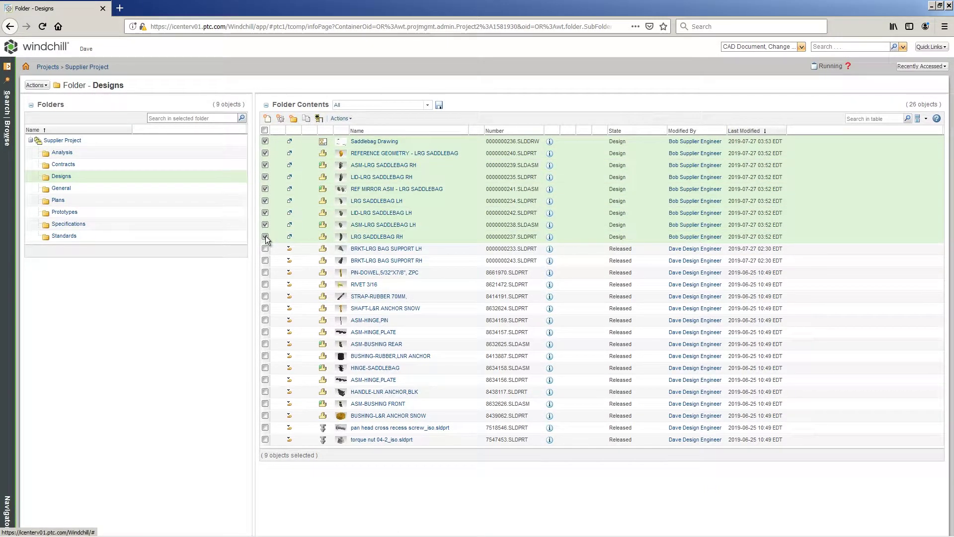
{"action": "left_click", "coordinate": [341, 119]}
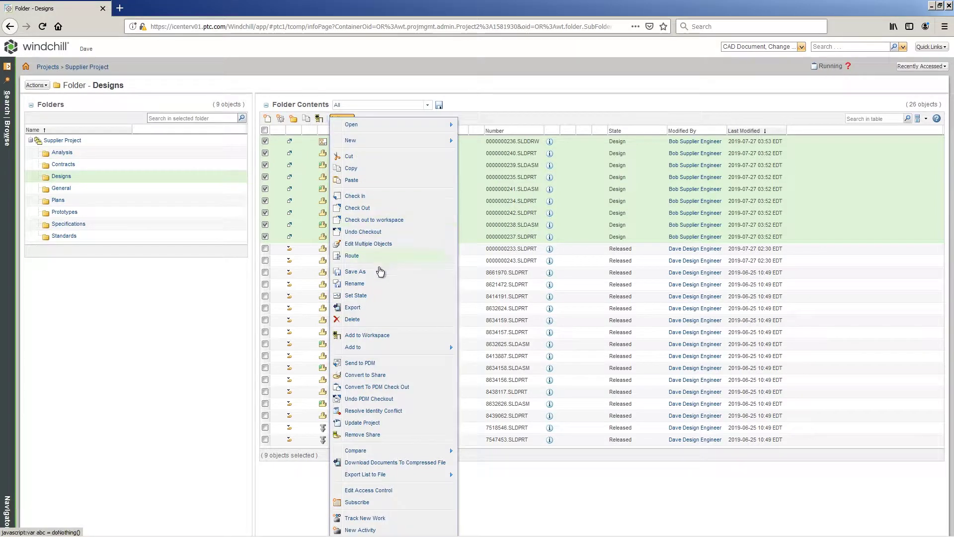
{"action": "left_click", "coordinate": [374, 366]}
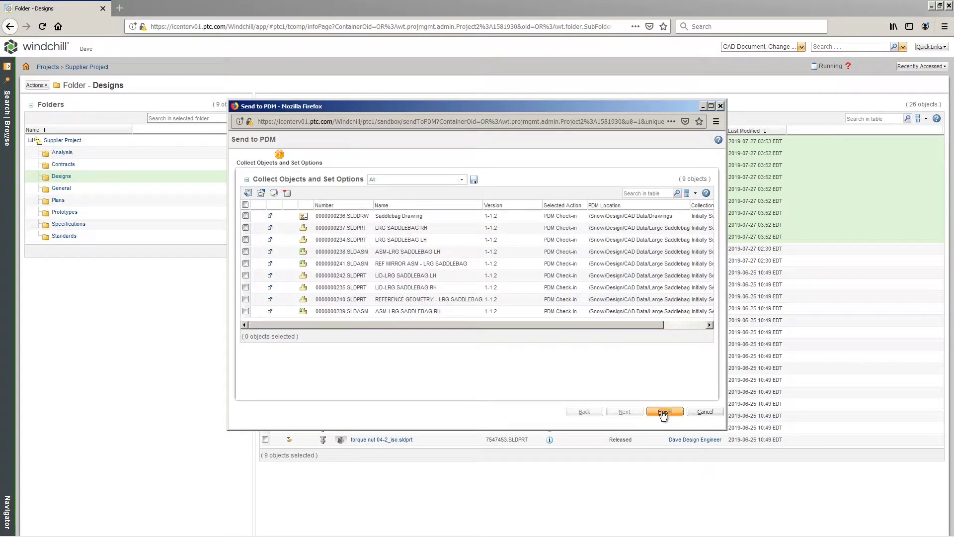
{"action": "left_click", "coordinate": [664, 413]}
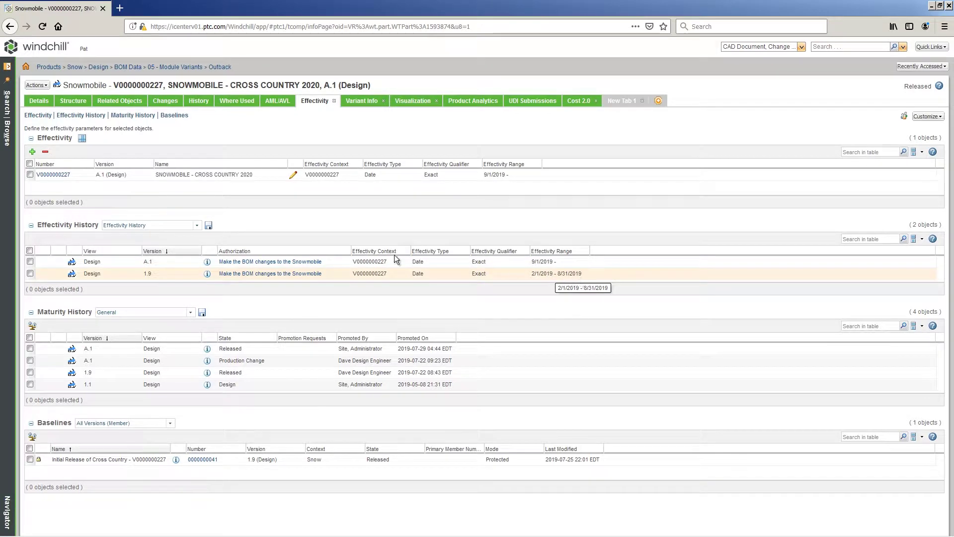
Step: Switch from the snowmobile's Effectivity tab to its Structure tab
{"action": "left_click", "coordinate": [74, 101]}
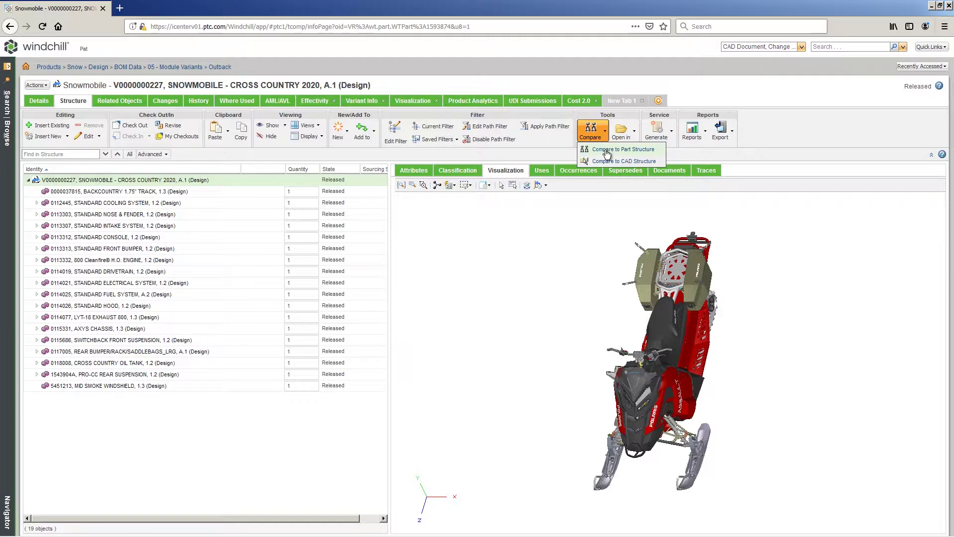
Step: Compare A.1 to version 1.9 and inspect the differing saddlebag LH, screw and rivet rows
{"action": "left_click", "coordinate": [606, 150]}
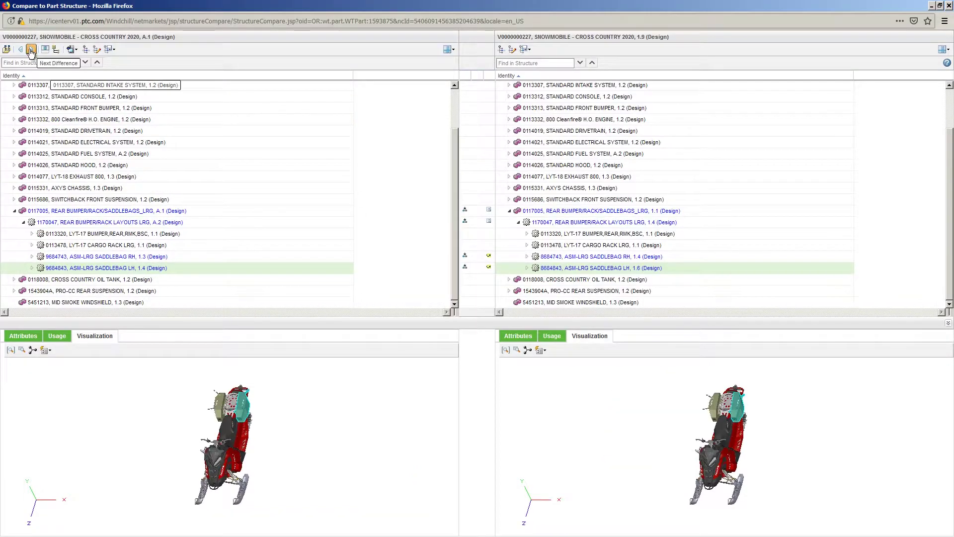
{"action": "left_click", "coordinate": [31, 50]}
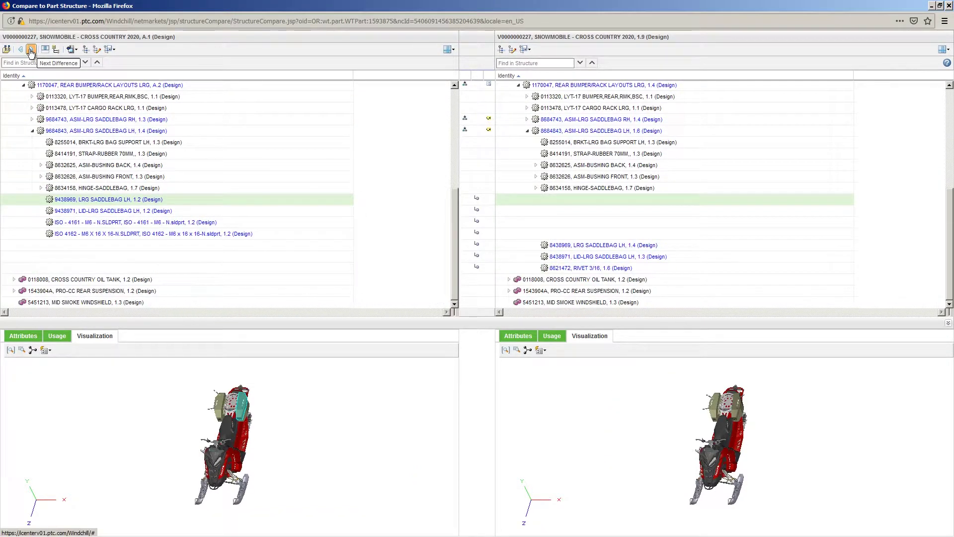
{"action": "left_click", "coordinate": [204, 211]}
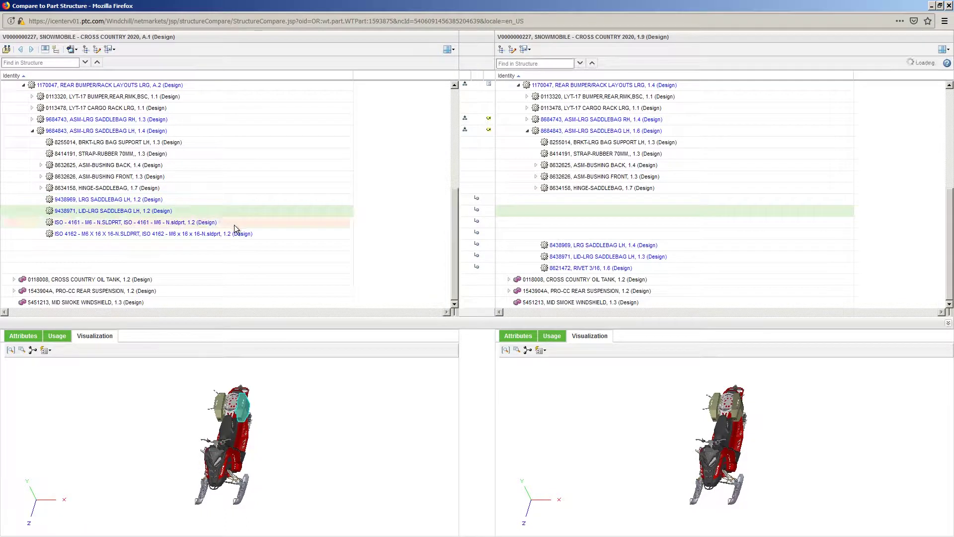
{"action": "left_click", "coordinate": [234, 223]}
{"action": "left_click", "coordinate": [258, 234]}
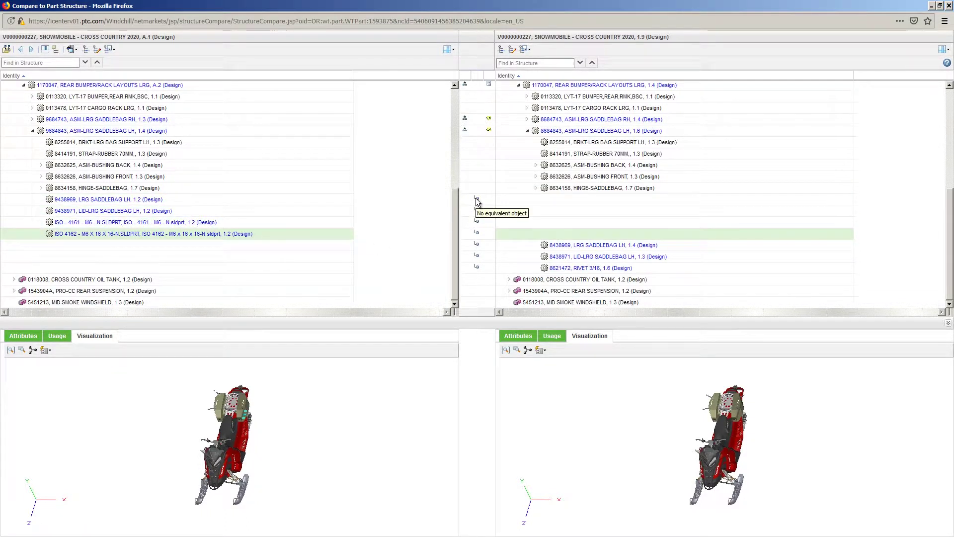
{"action": "left_click", "coordinate": [521, 244]}
{"action": "left_click", "coordinate": [521, 255]}
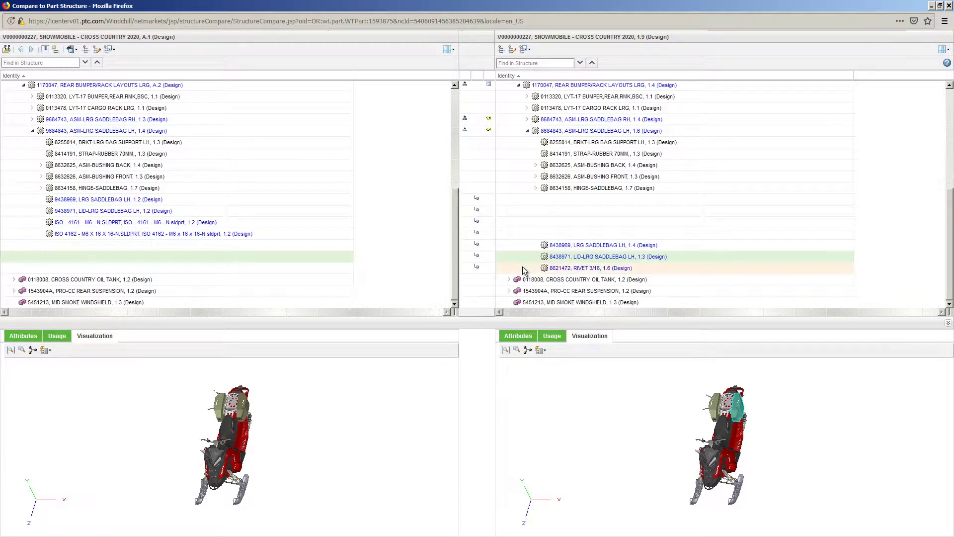
{"action": "left_click", "coordinate": [522, 266]}
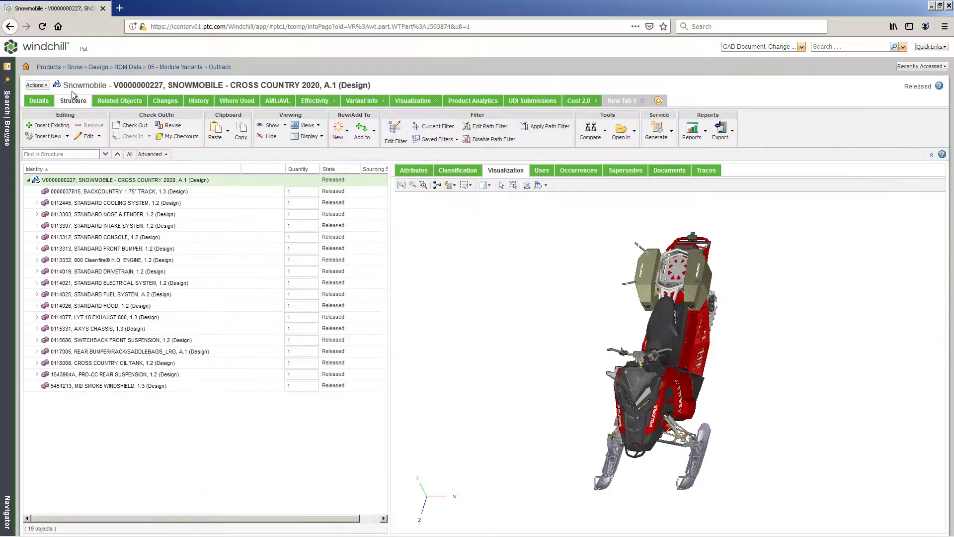
Step: Publish the snowmobile AR experience at High viewable quality and acknowledge the status
{"action": "left_click", "coordinate": [30, 85]}
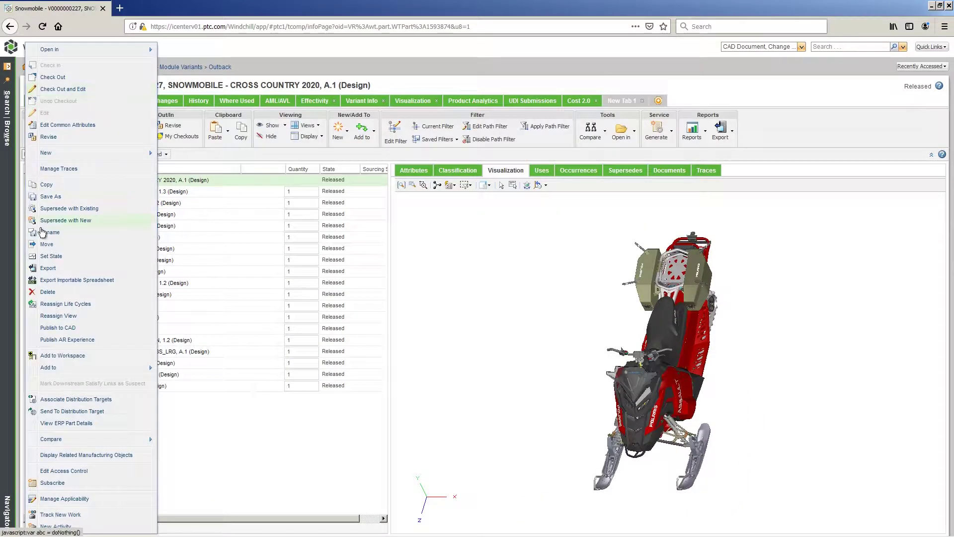
{"action": "left_click", "coordinate": [66, 341]}
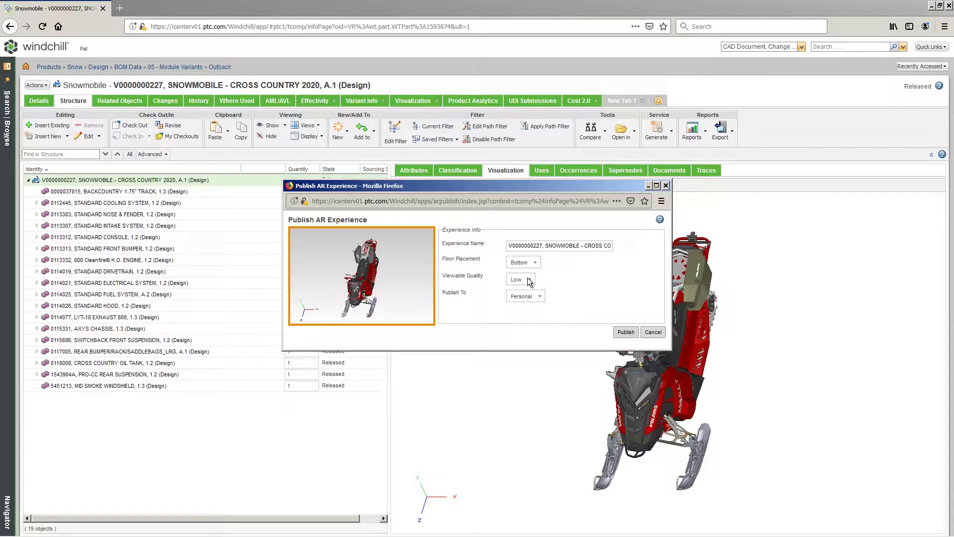
{"action": "left_click", "coordinate": [529, 280]}
{"action": "left_click", "coordinate": [519, 316]}
{"action": "left_click", "coordinate": [625, 332]}
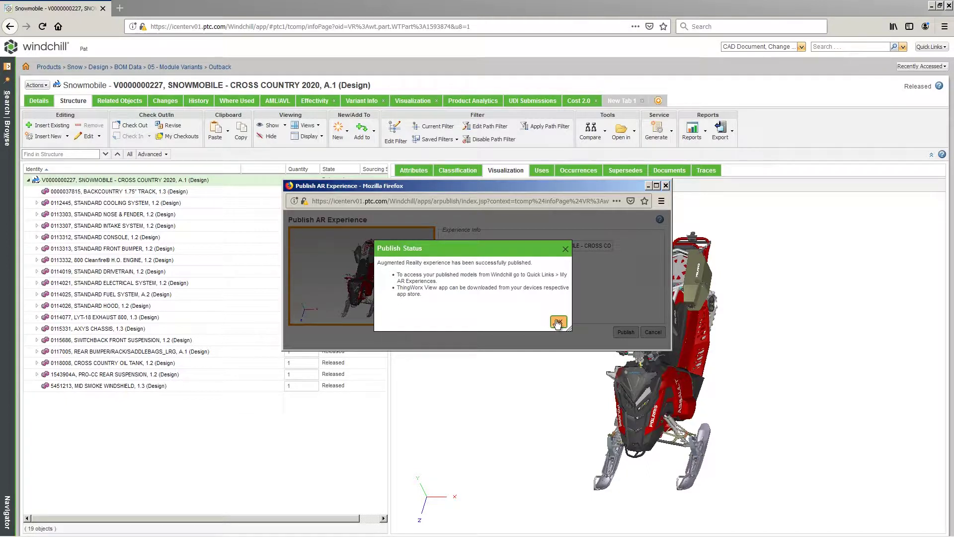
{"action": "left_click", "coordinate": [558, 323]}
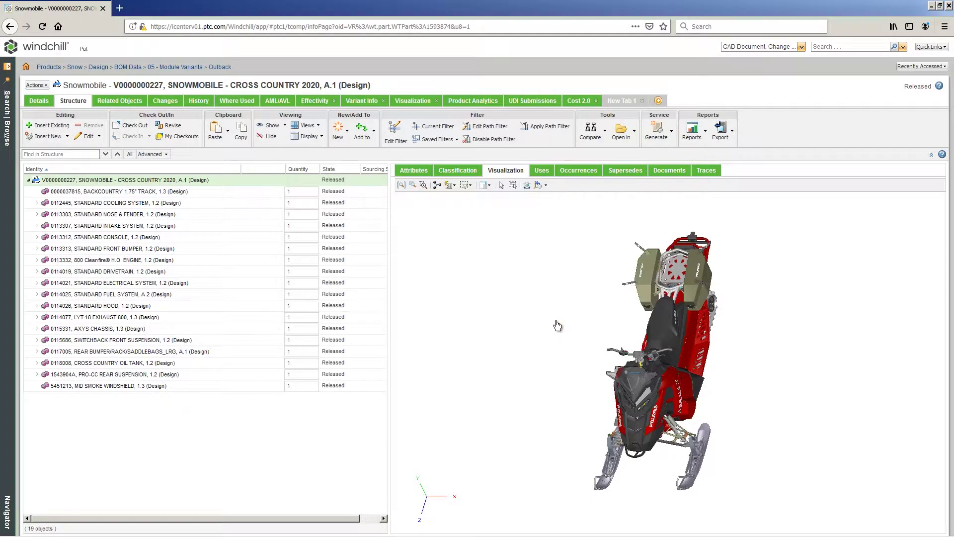
Step: Set the Cross Country 2020 snowmobile AR experience's access to Public and show its share QR code
{"action": "left_click", "coordinate": [932, 48]}
{"action": "left_click", "coordinate": [903, 163]}
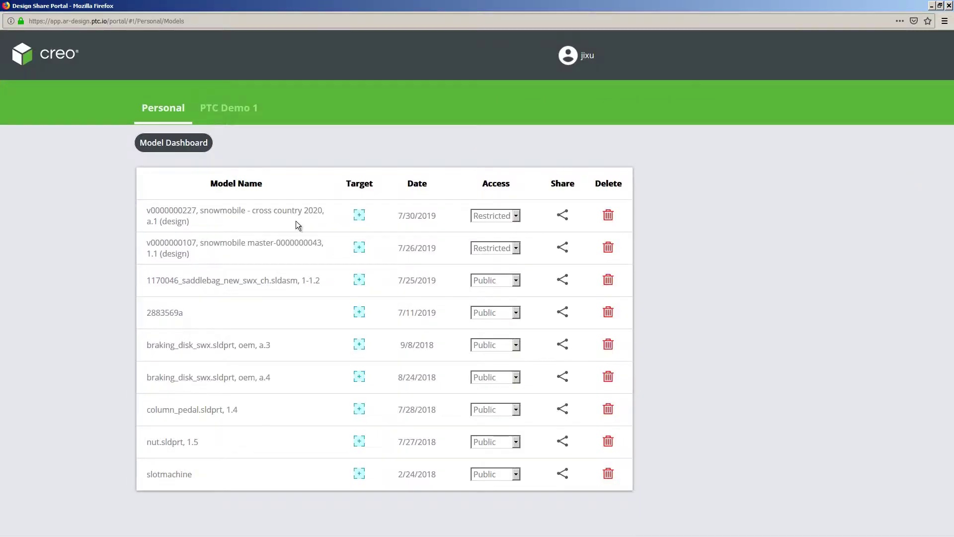
{"action": "left_click", "coordinate": [516, 216]}
{"action": "left_click", "coordinate": [487, 228]}
{"action": "left_click", "coordinate": [562, 215]}
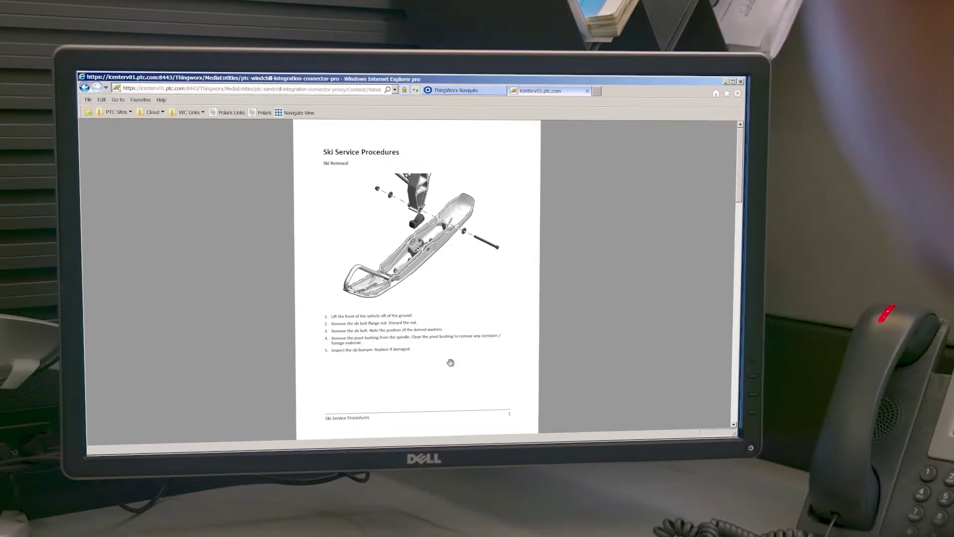
Step: Zoom in on the Ski Service Procedures PDF page to read the ski-removal steps
{"action": "left_click", "coordinate": [473, 421]}
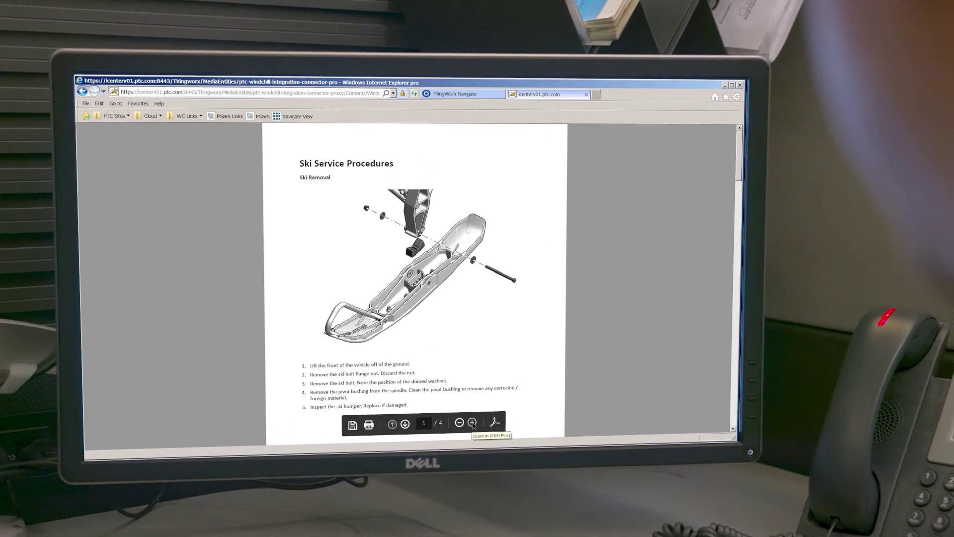